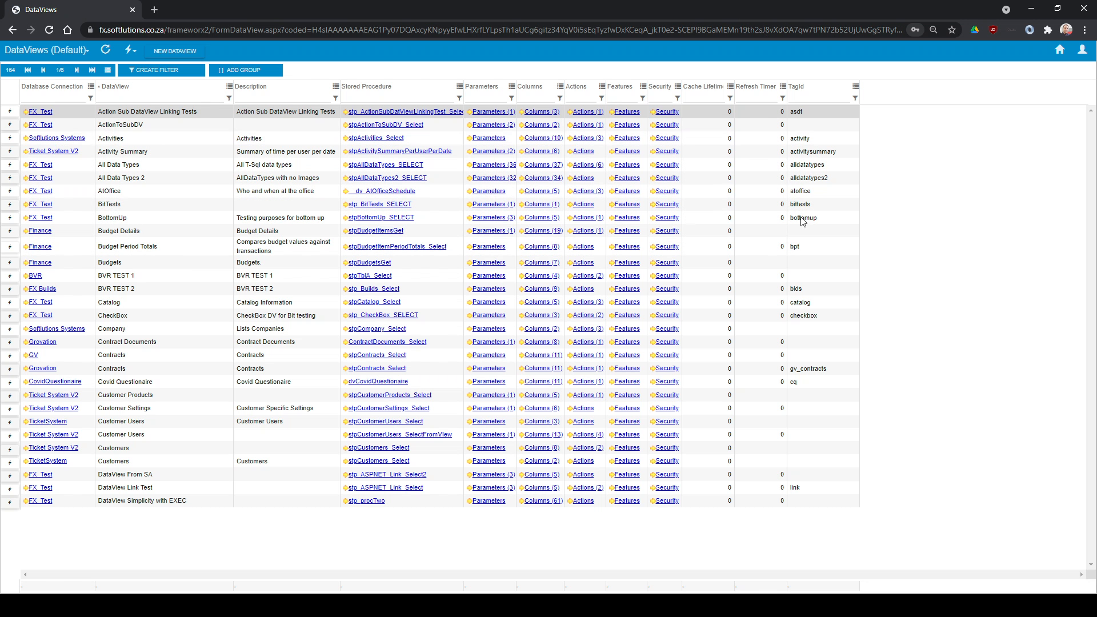
Filter the DataViews list to database connections containing HR and start creating a new DataView
click(47, 99)
text(HR)
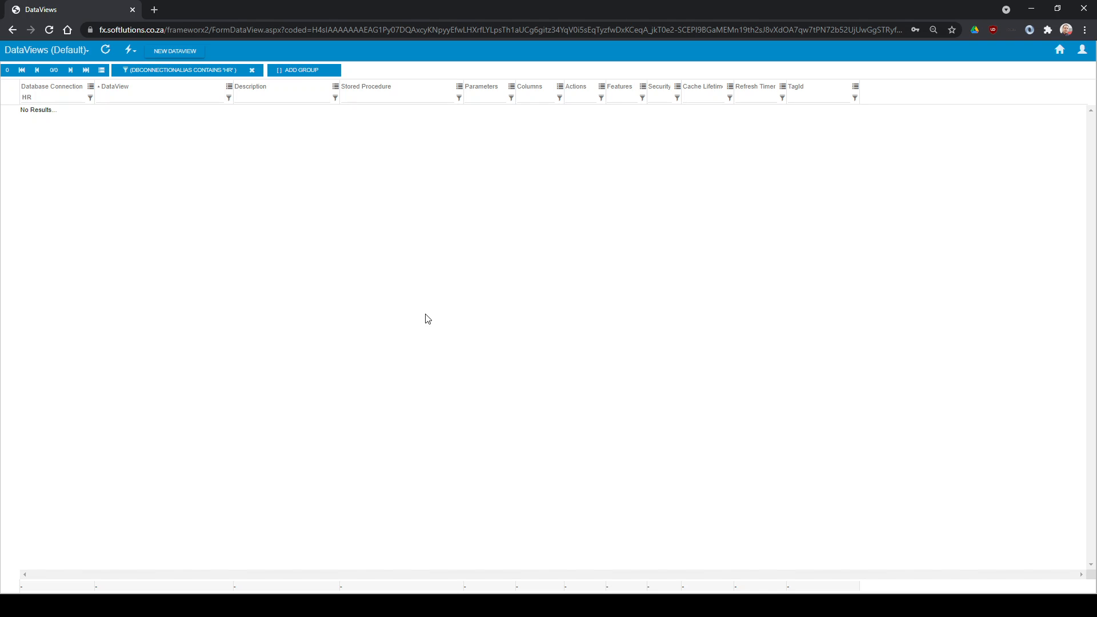
click(176, 53)
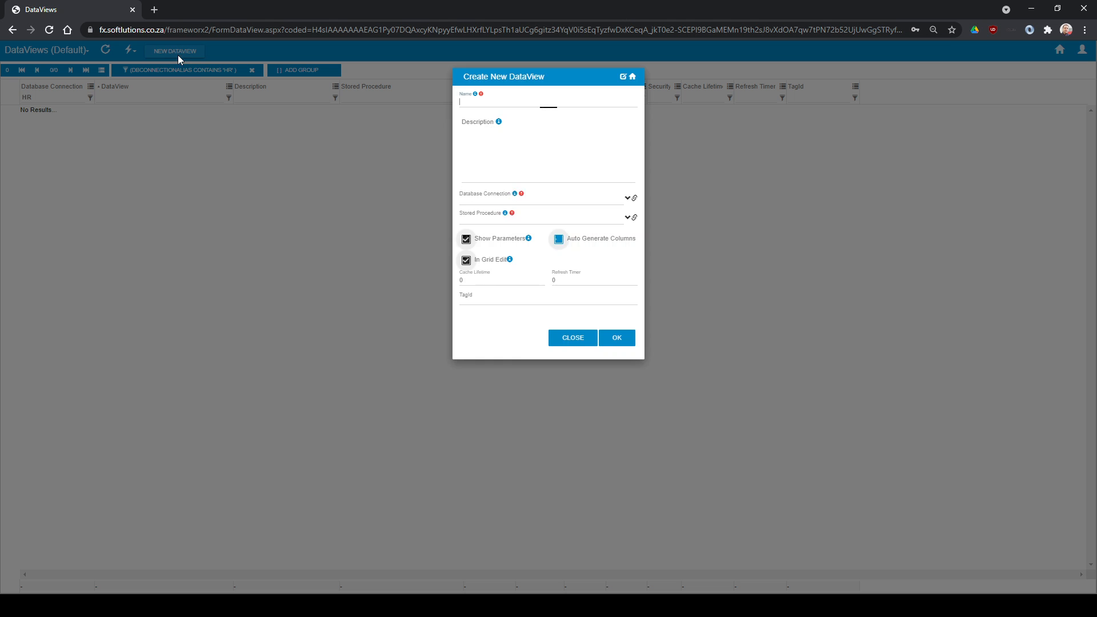
Enter "Employees Manager" as both the name and the description of the new DataView
click(513, 100)
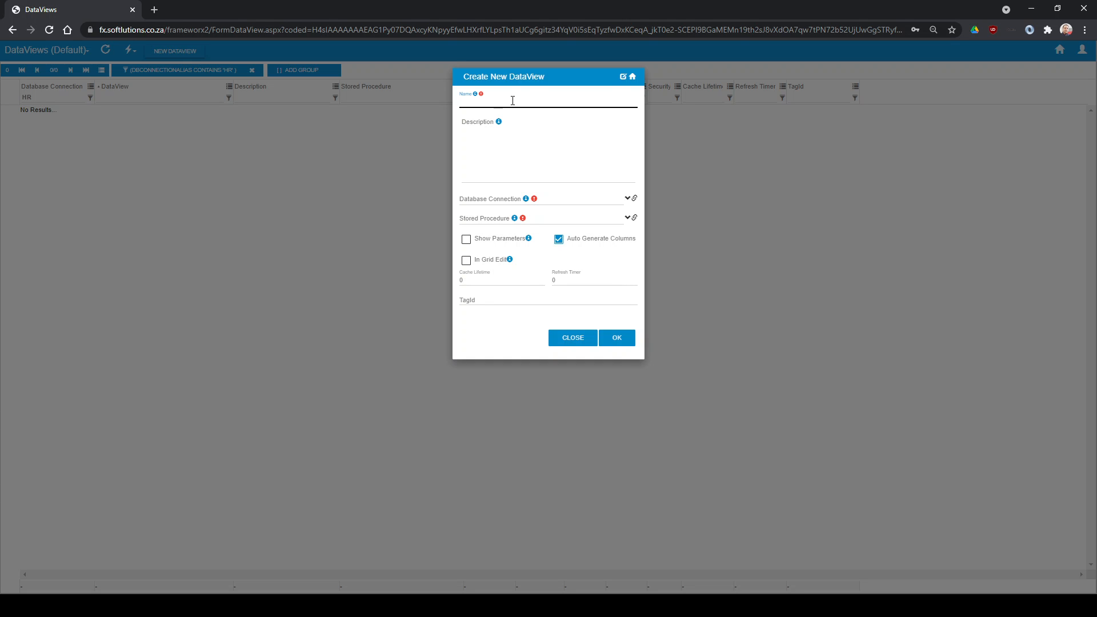
text(Employees Manager)
click(539, 155)
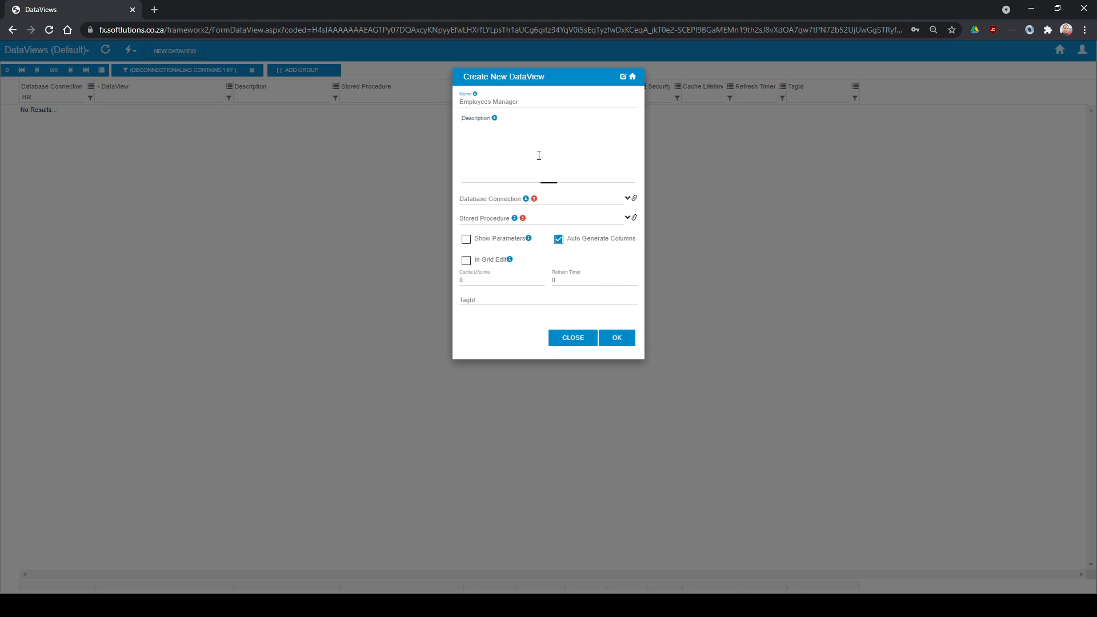
text(Employees Manager)
Set the new DataView's database connection to HR and its stored procedure to stpEmployees_Select
click(550, 203)
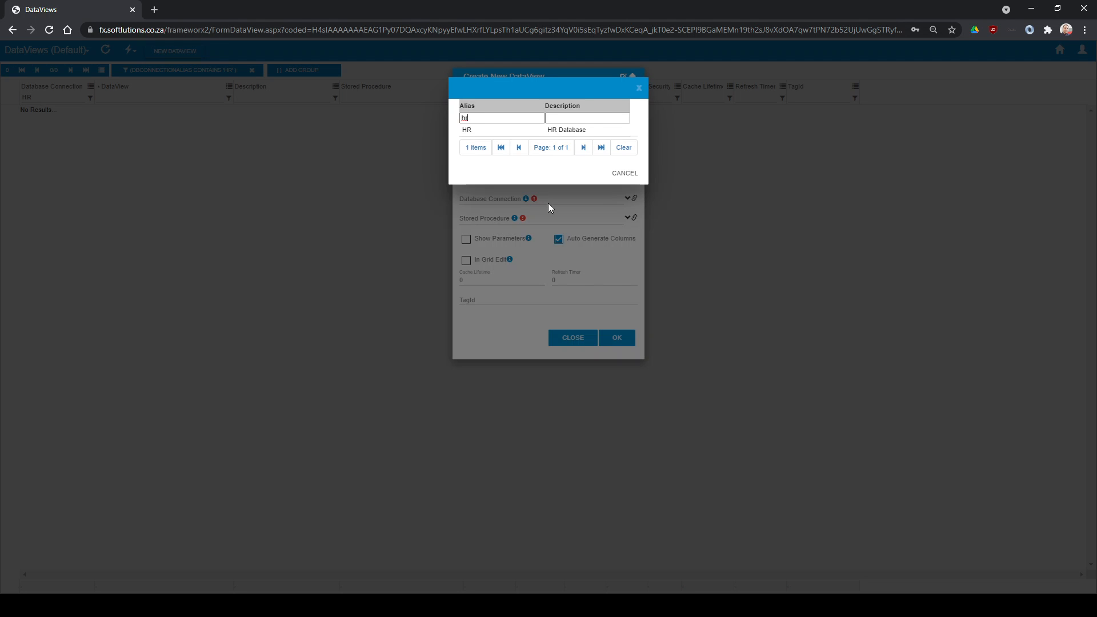
click(561, 131)
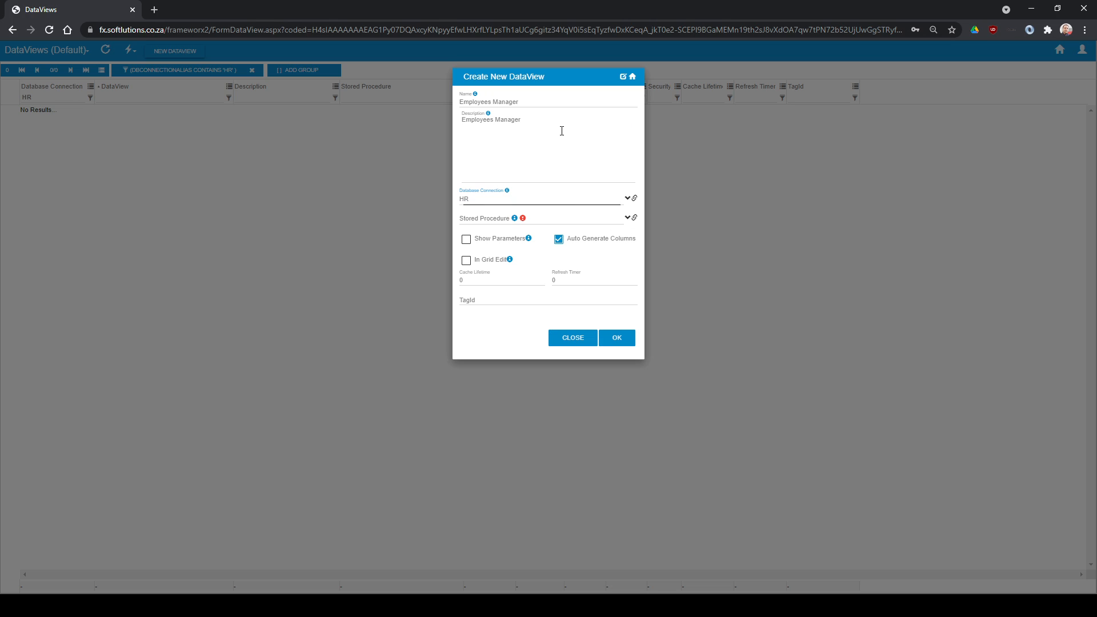
click(557, 219)
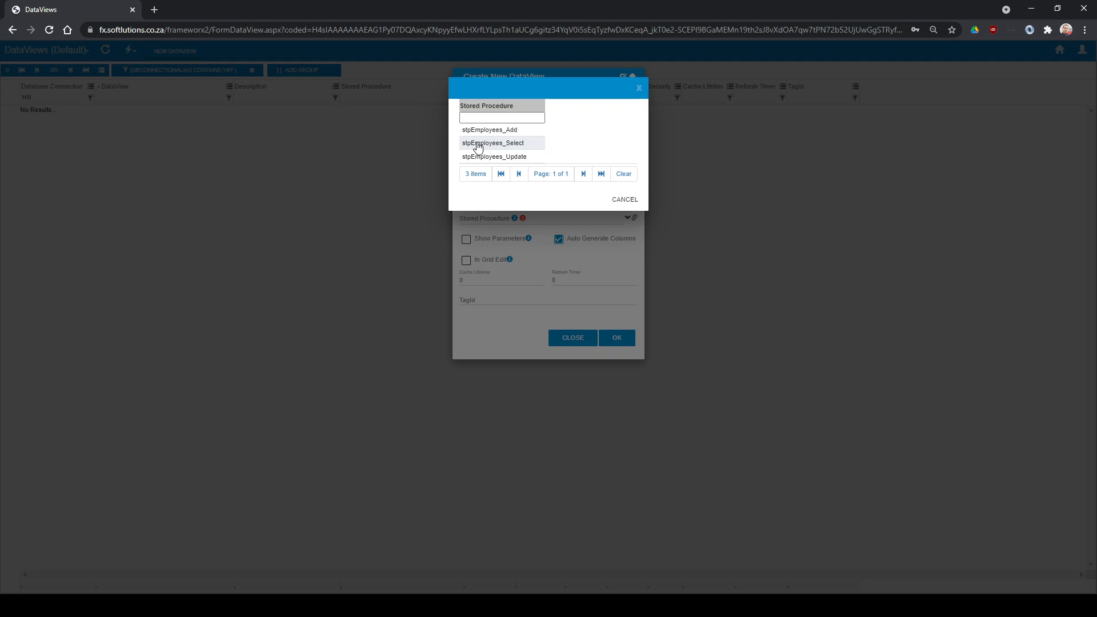
click(509, 143)
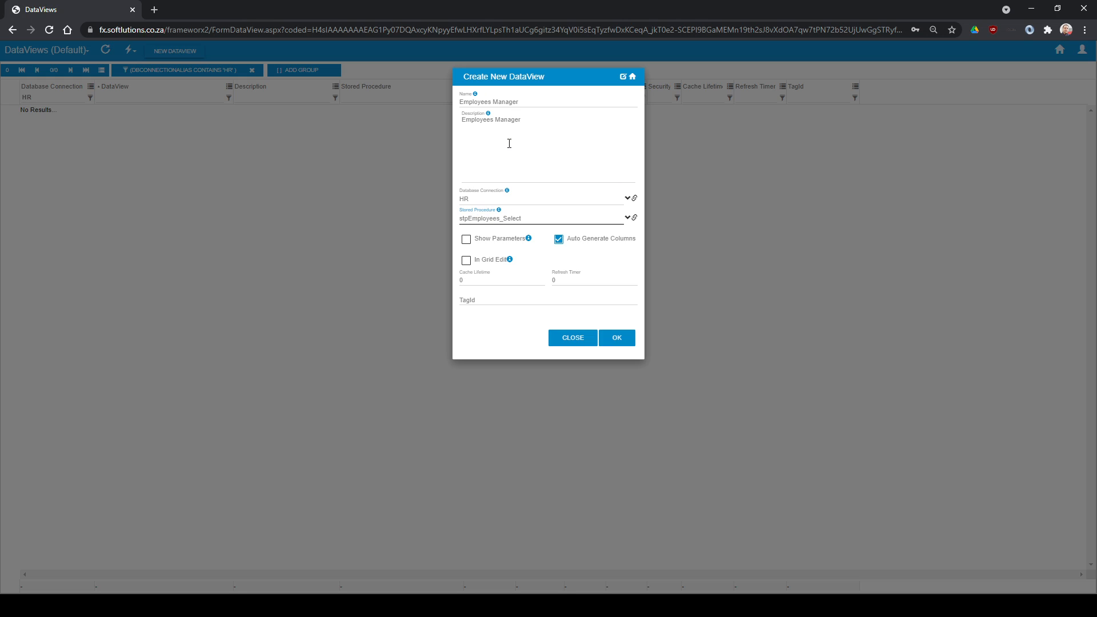
Give the new DataView the TagId HREMP and create it
click(504, 300)
text(HR)
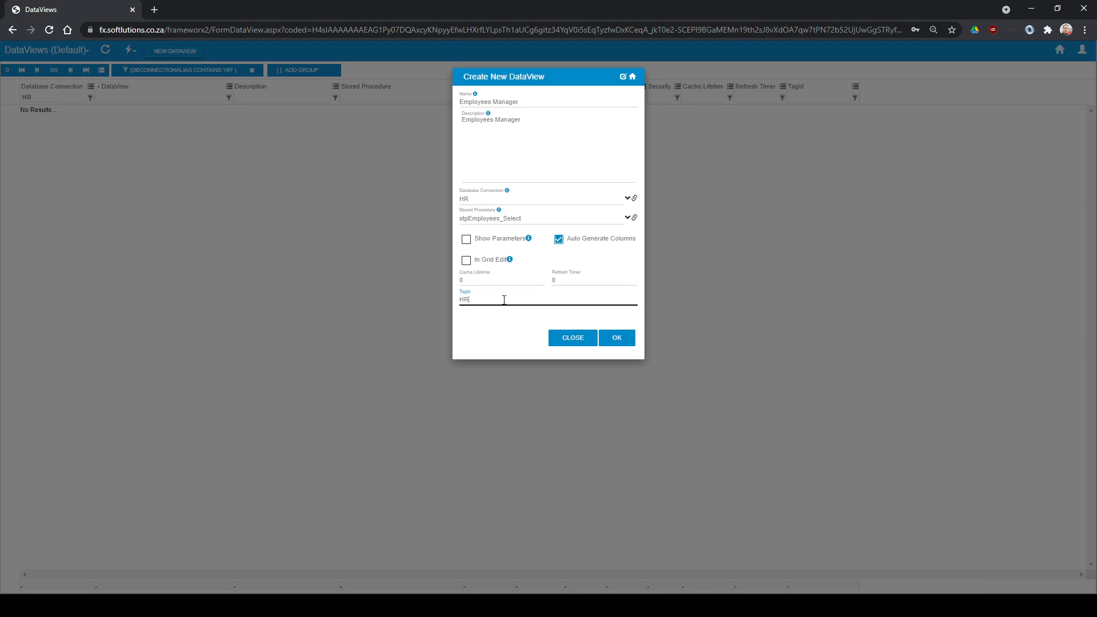
text(EMP)
click(614, 339)
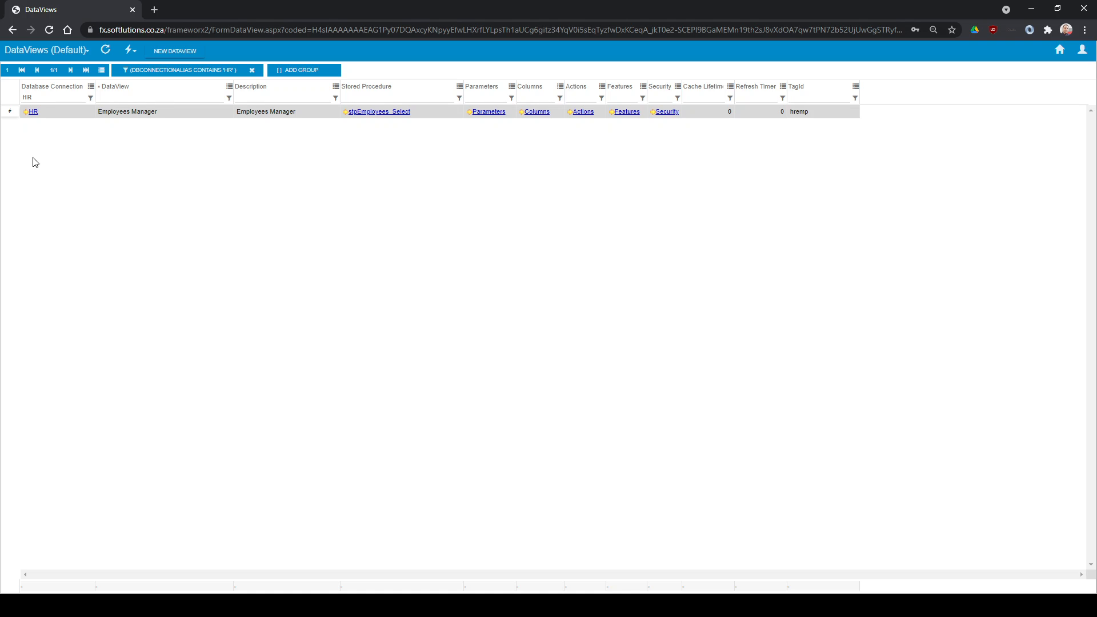
Inspect the SELECT statement in the Employees Manager DataView's stored procedure, leaving the procedure unedited
click(387, 112)
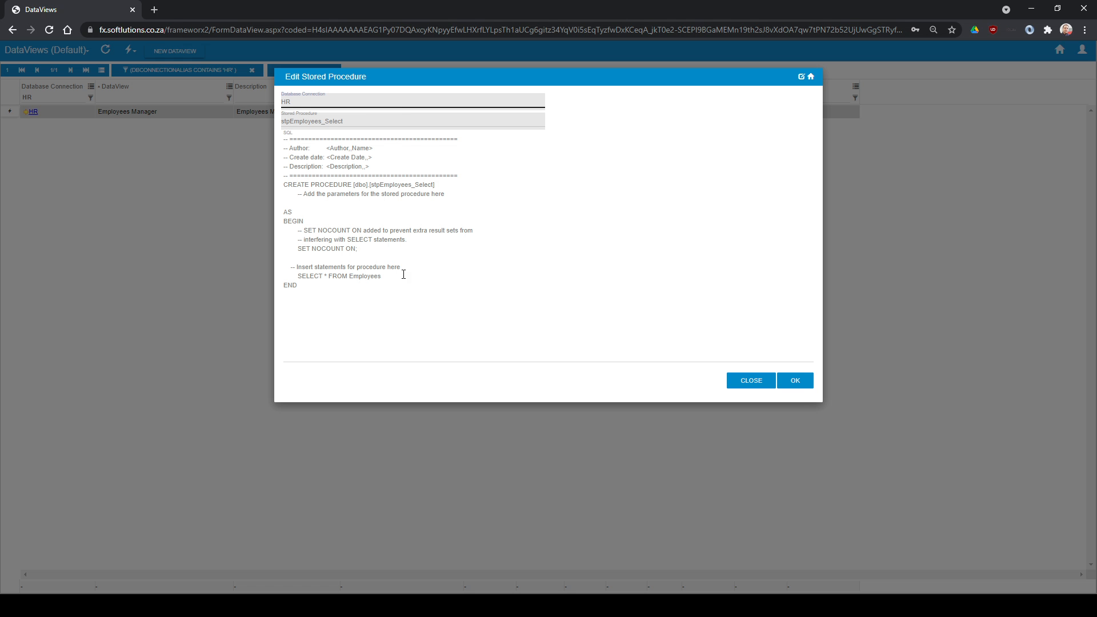
drag(396, 276, 297, 277)
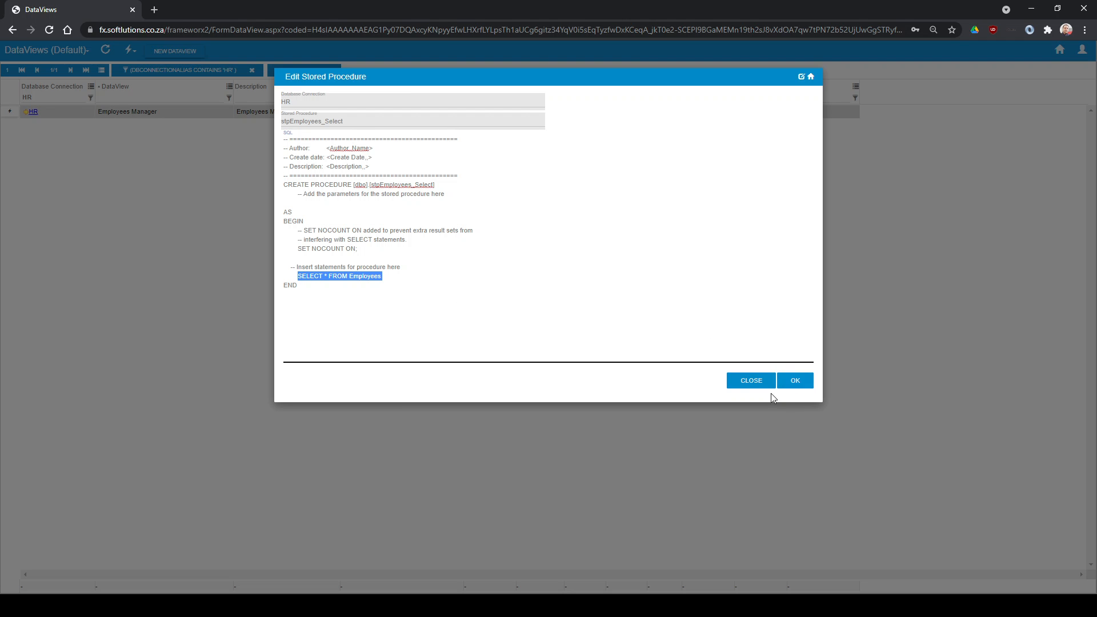
click(747, 382)
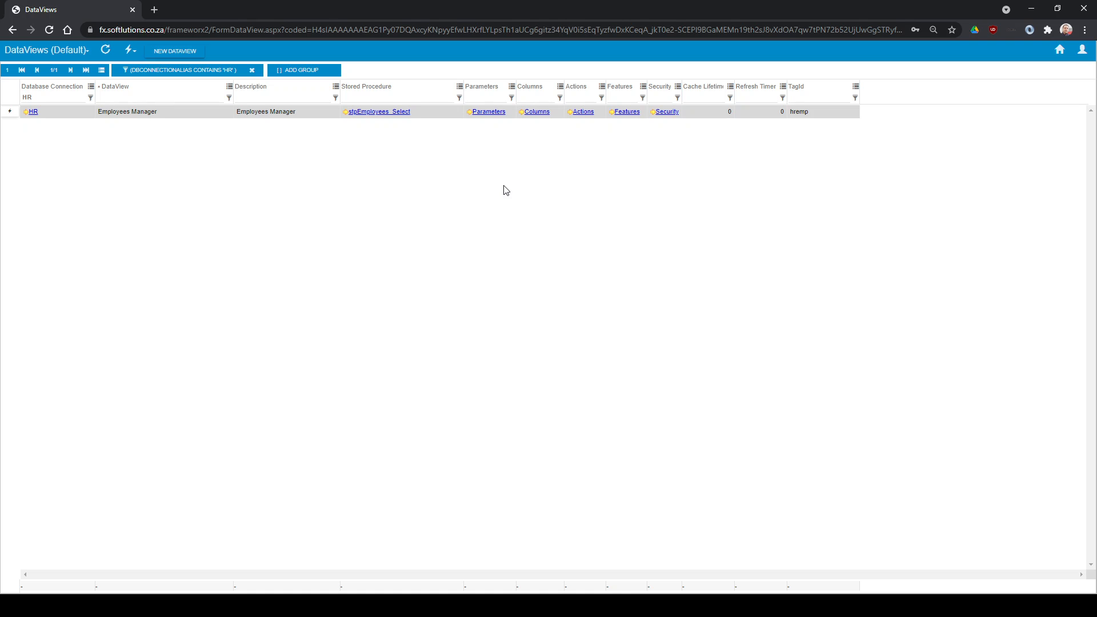
Open the columns of the Employees Manager DataView and generate its DataView columns automatically
click(537, 112)
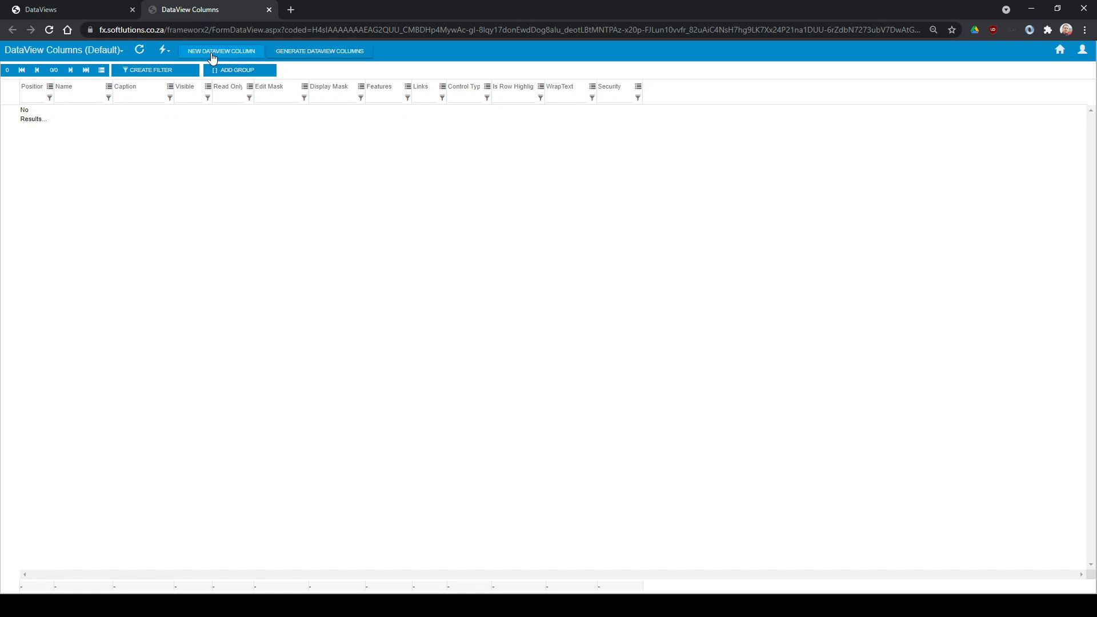
click(313, 52)
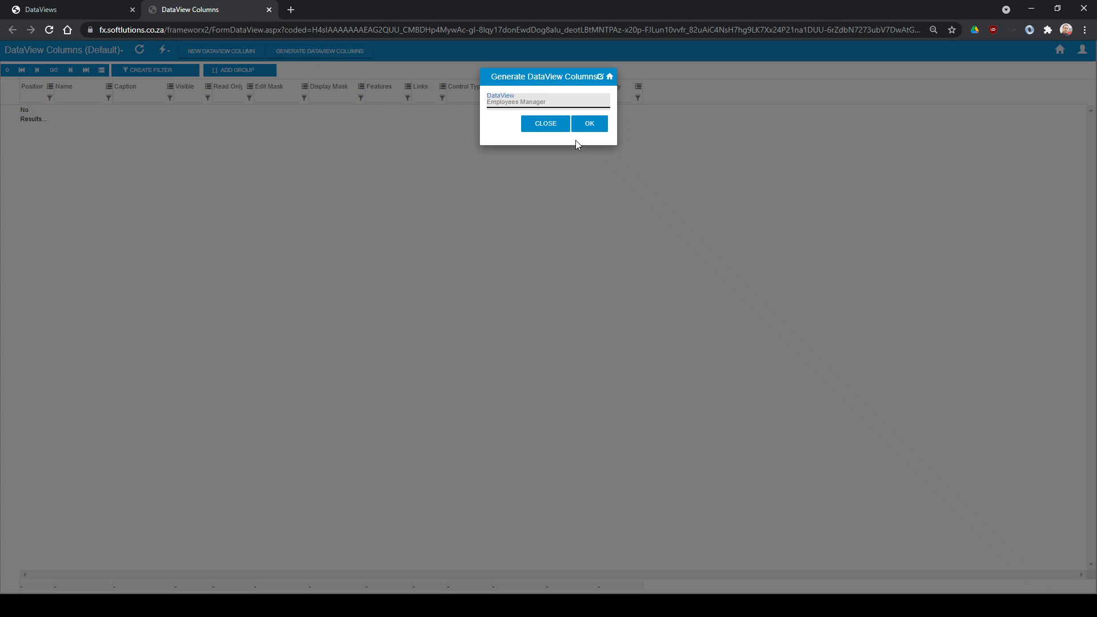
click(585, 125)
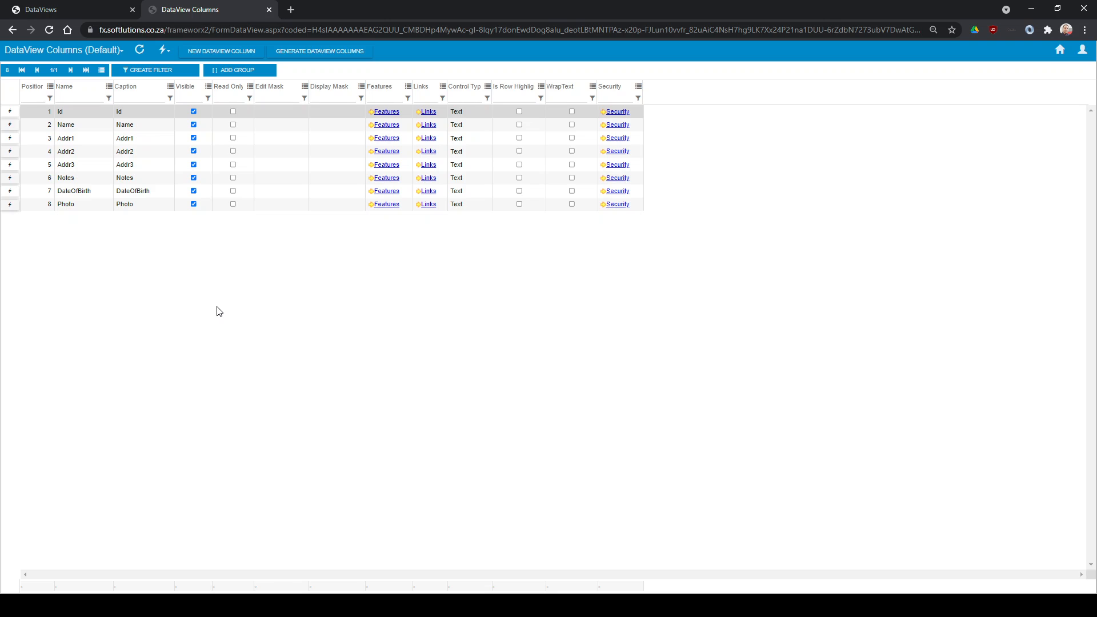
Change the caption of the DateOfBirth column to "Date of Birth"
double_click(137, 192)
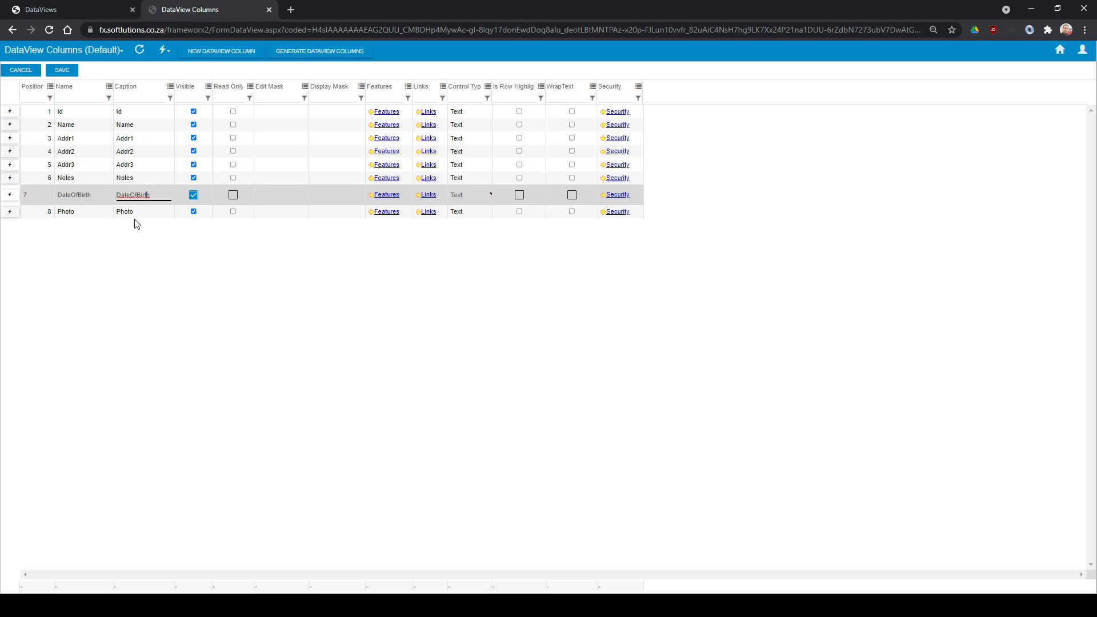
key(BackSpace)
key(BackSpace)
key(BackSpace)
key(BackSpace)
key(BackSpace)
key(BackSpace)
text(of Birth)
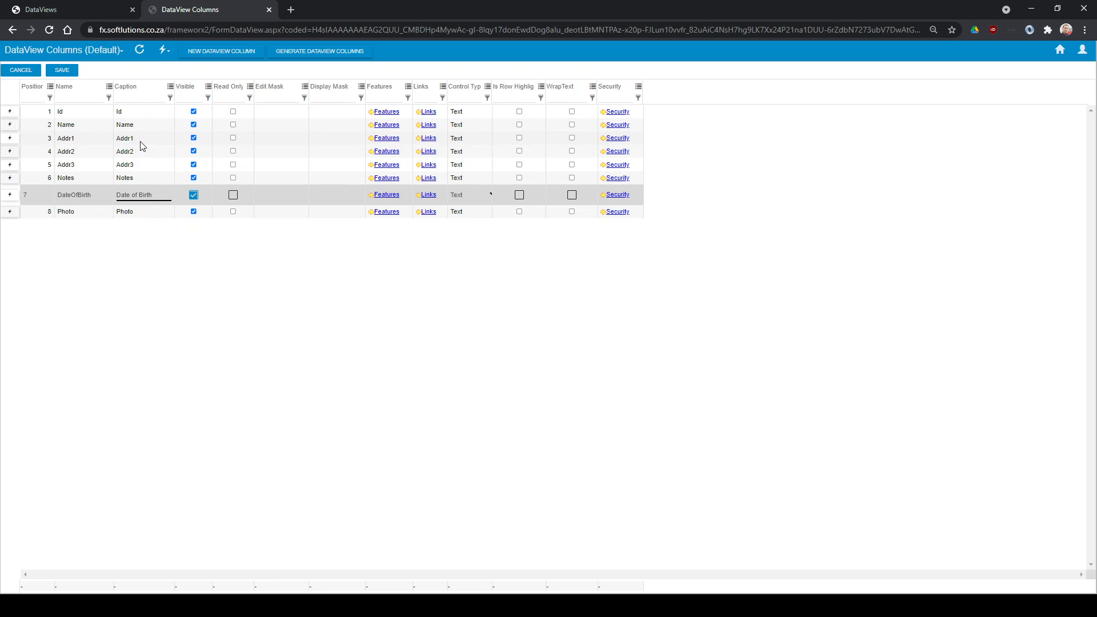
Change the caption of the Name column to "Employee"
click(140, 126)
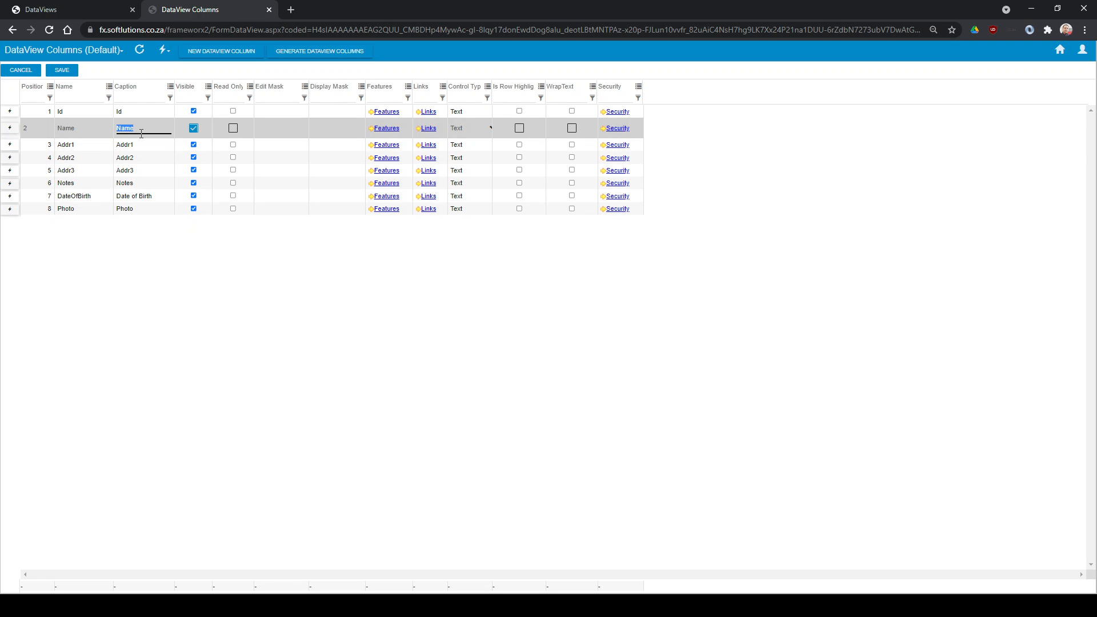
text(Employee)
click(158, 256)
Set the control type of the DateOfBirth column to Date
click(134, 196)
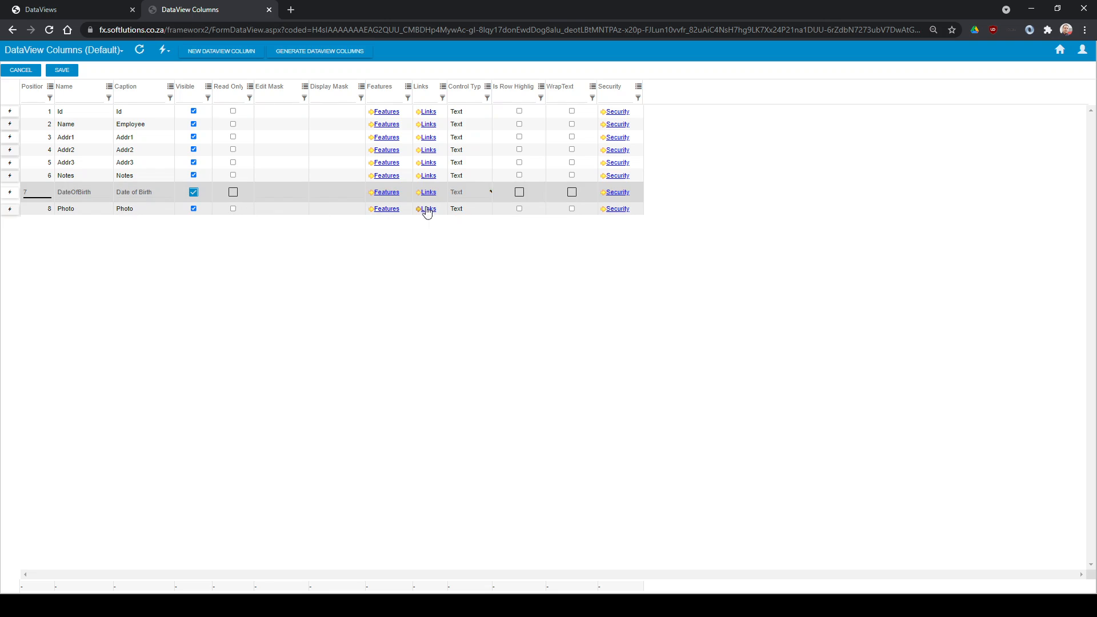
click(489, 191)
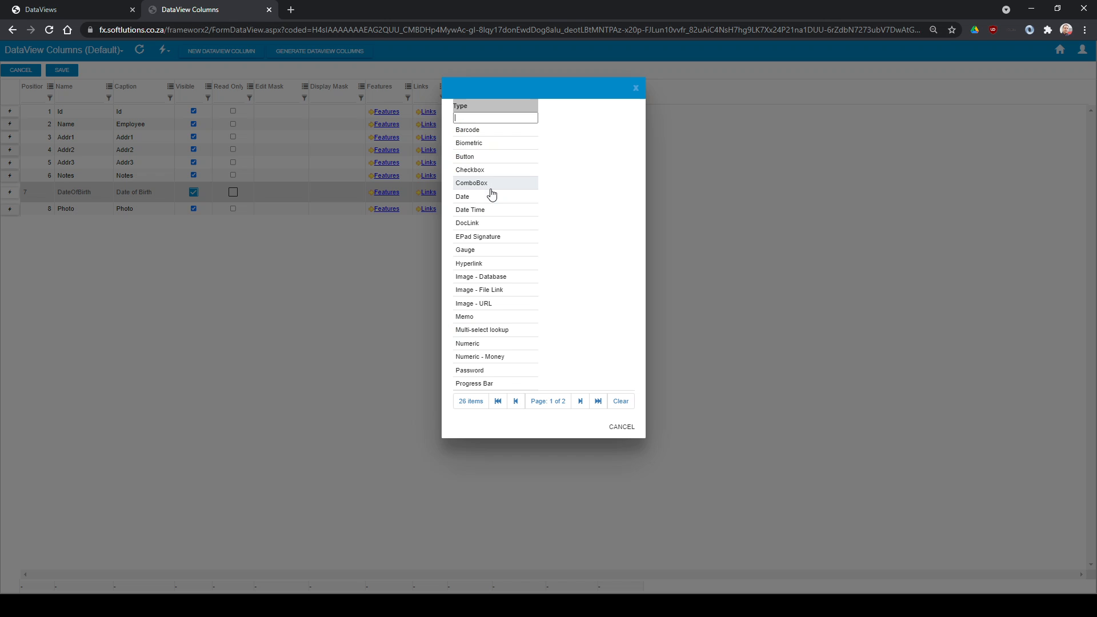
click(468, 197)
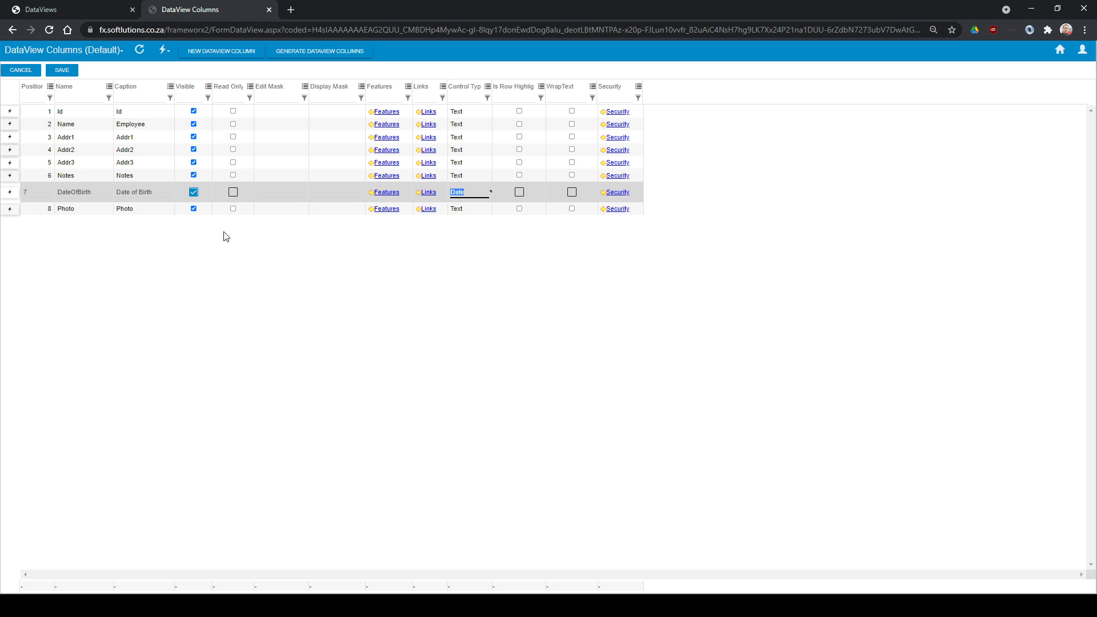
Save the column changes and close the DataView Columns page to return to the DataViews list
click(81, 177)
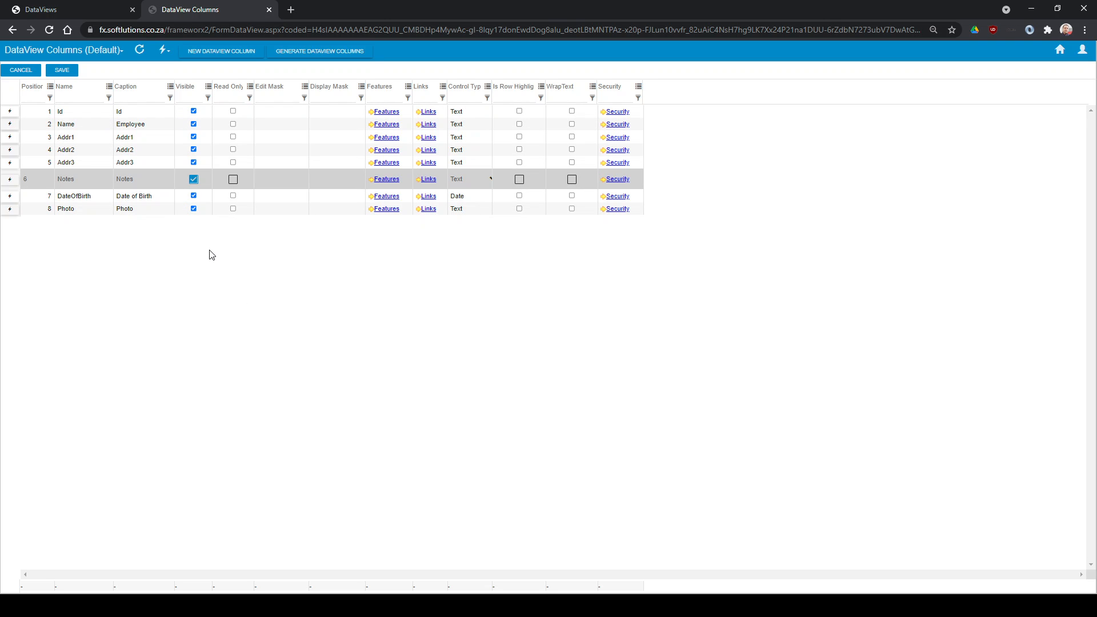
click(69, 73)
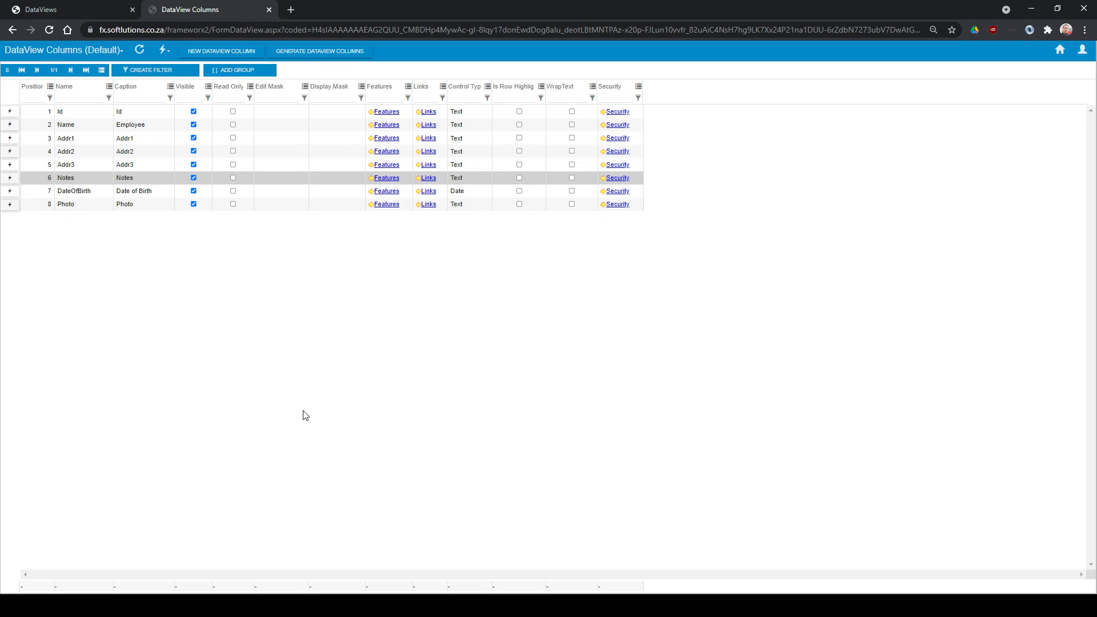
click(269, 10)
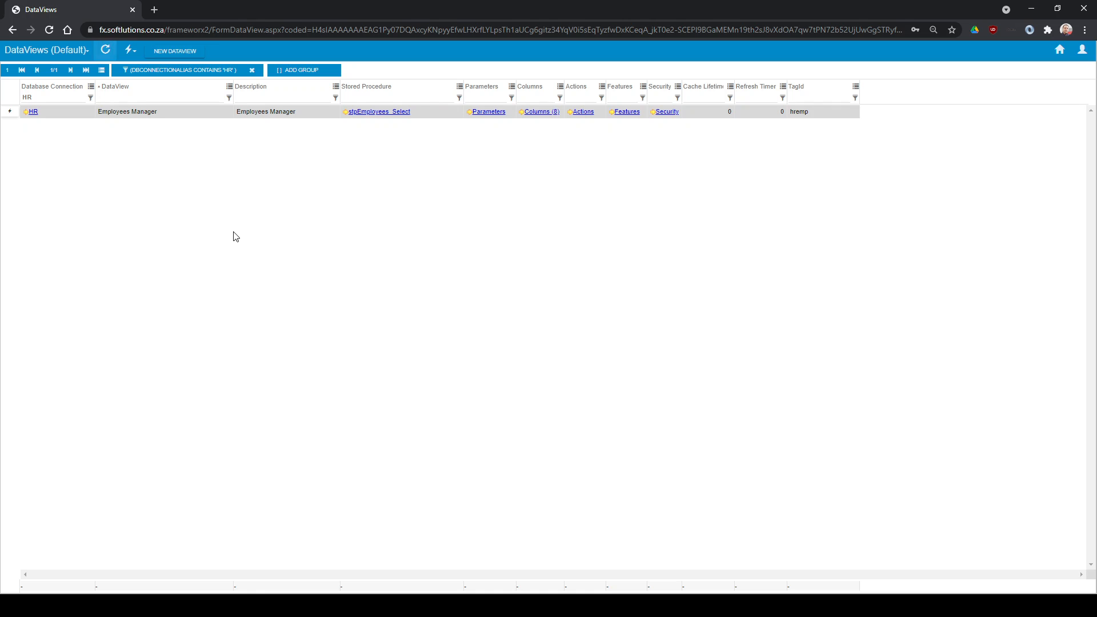